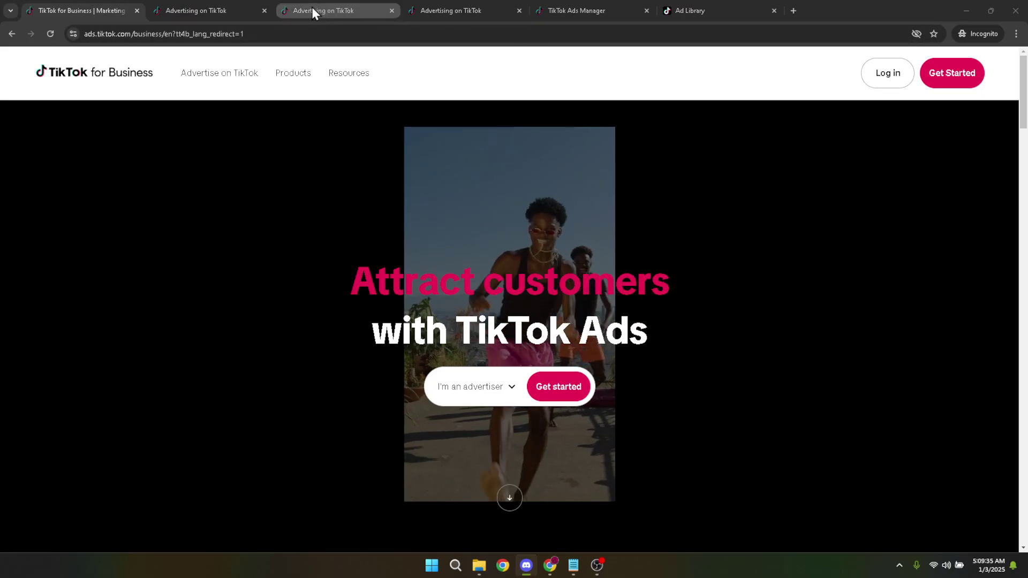
Step: Examine the email and password login form, the shape-matching captcha and the email confirmation code page across the open browser tabs
{"action": "left_click", "coordinate": [196, 10]}
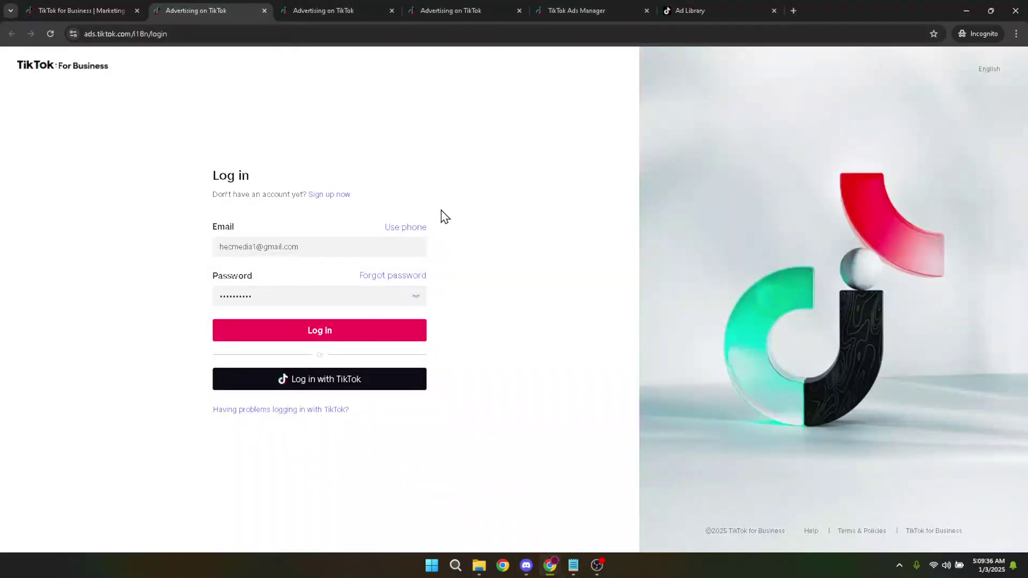
{"action": "left_click", "coordinate": [351, 241]}
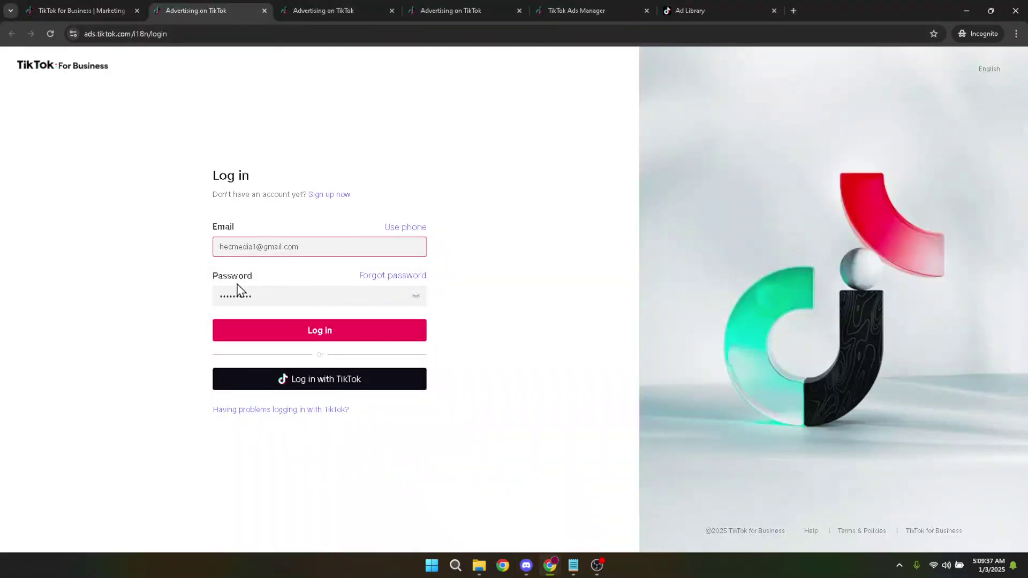
{"action": "left_click_drag", "start_coordinate": [264, 291], "coordinate": [211, 284]}
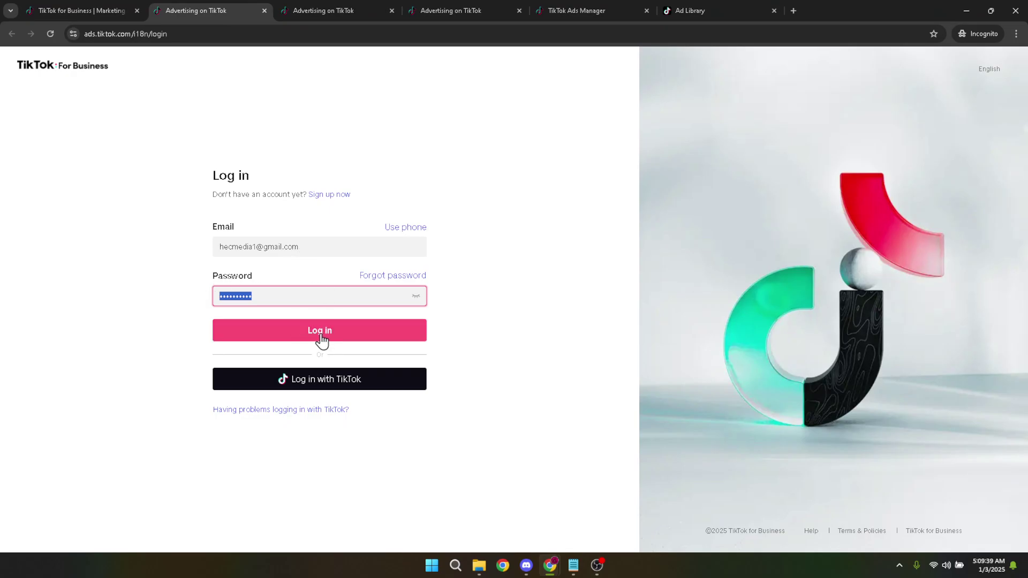
{"action": "left_click", "coordinate": [300, 2]}
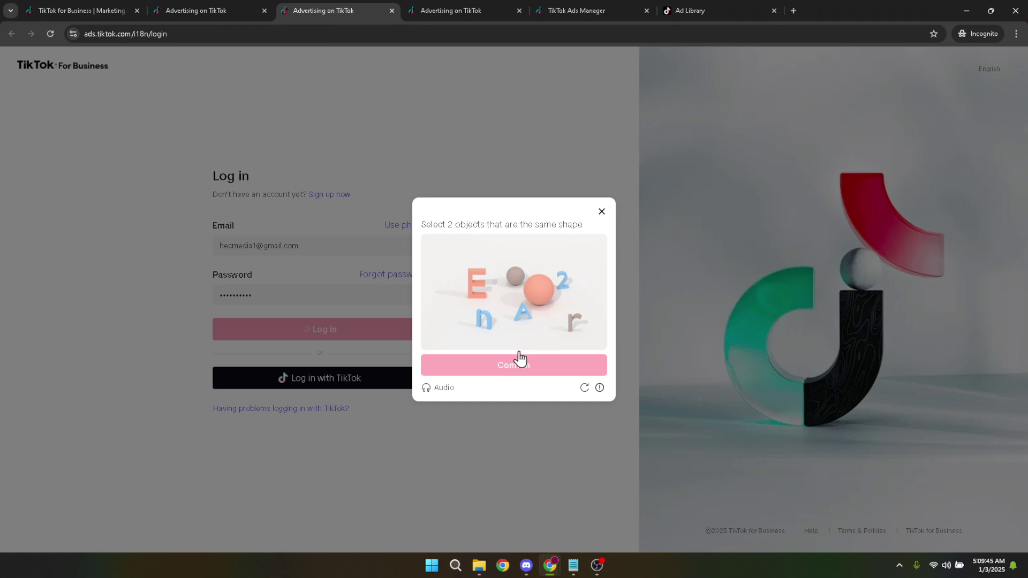
{"action": "left_click", "coordinate": [450, 5]}
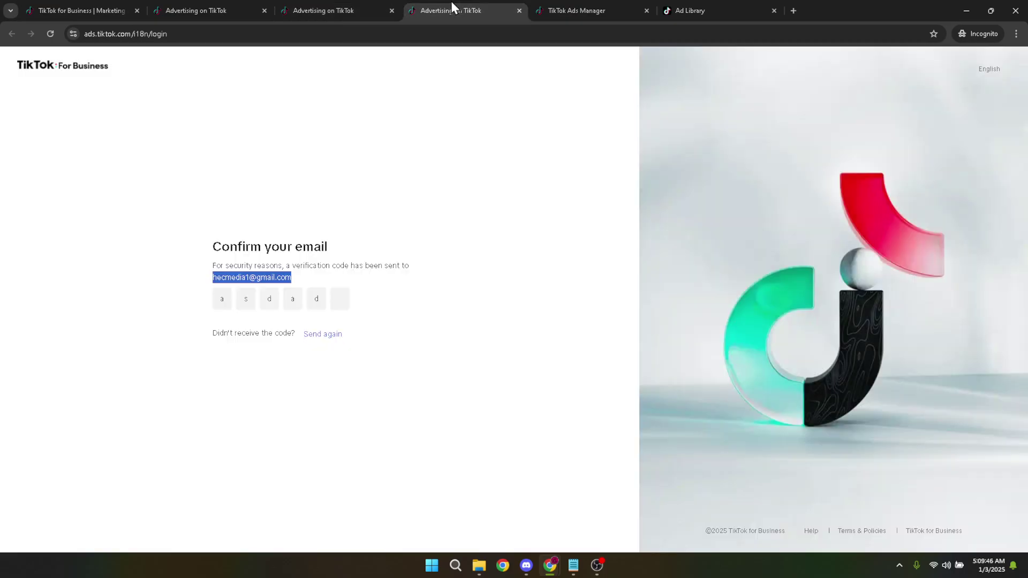
{"action": "left_click", "coordinate": [325, 266]}
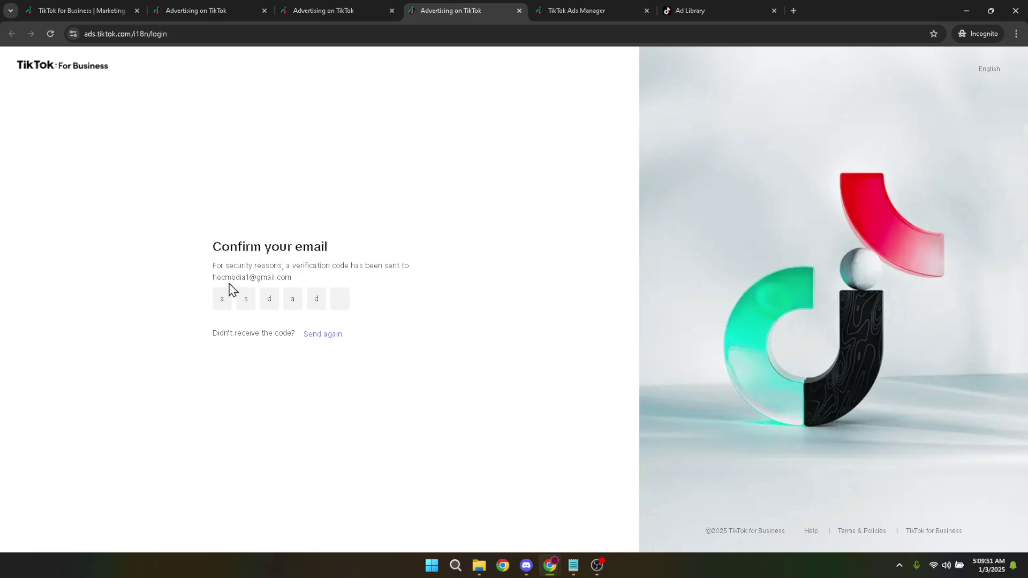
{"action": "left_click_drag", "start_coordinate": [215, 279], "coordinate": [314, 294]}
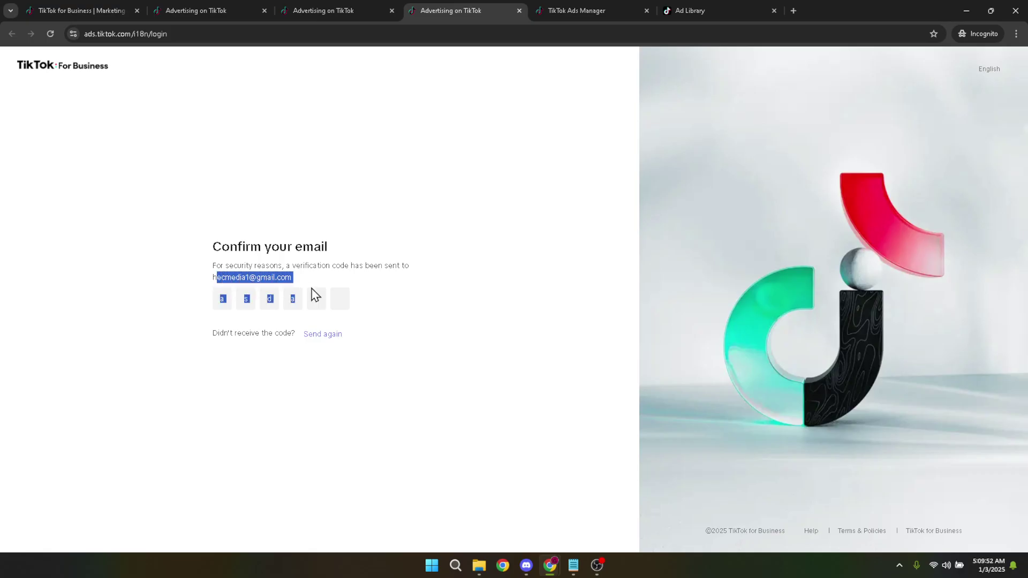
{"action": "left_click", "coordinate": [404, 288]}
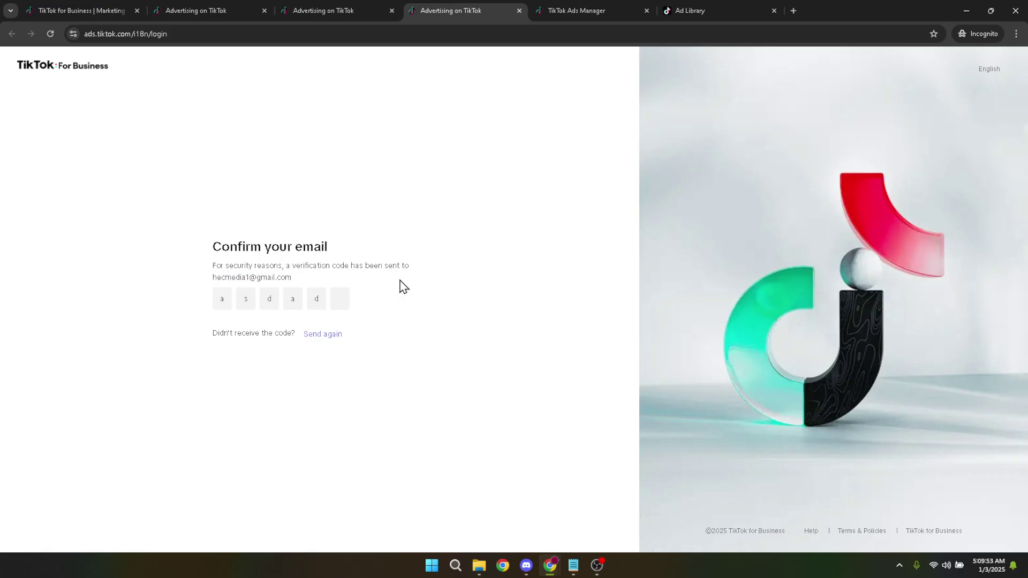
Step: Go from TikTok Ads Manager to Business Center and start creating a new Business Center account
{"action": "left_click", "coordinate": [555, 4]}
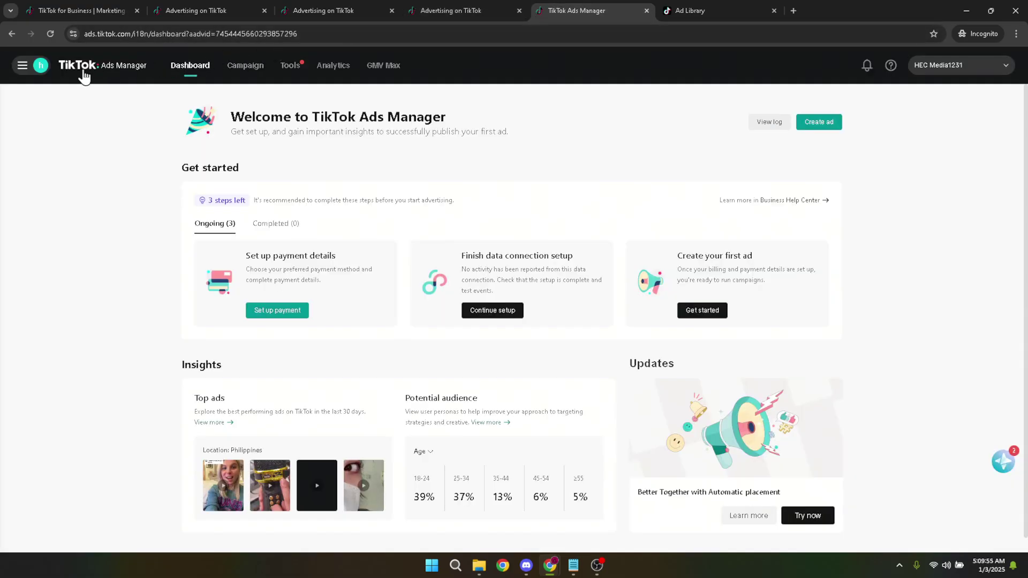
{"action": "left_click", "coordinate": [21, 66]}
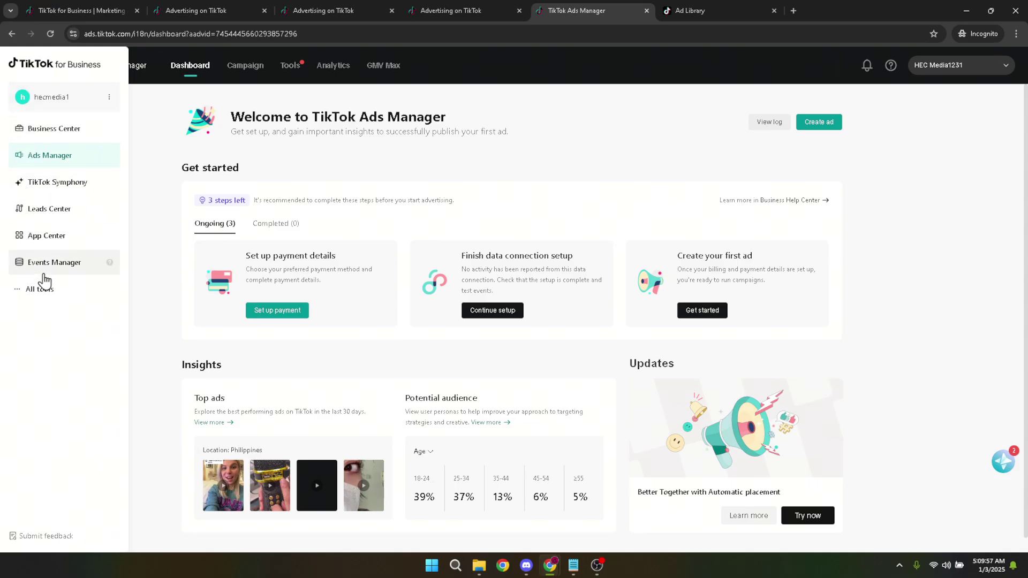
{"action": "left_click", "coordinate": [54, 129]}
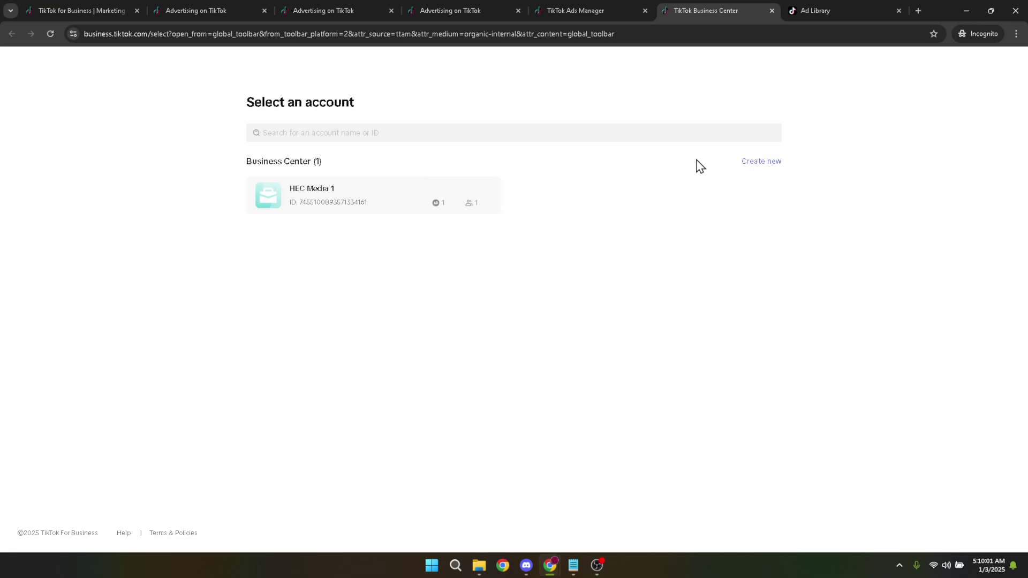
{"action": "left_click", "coordinate": [757, 164]}
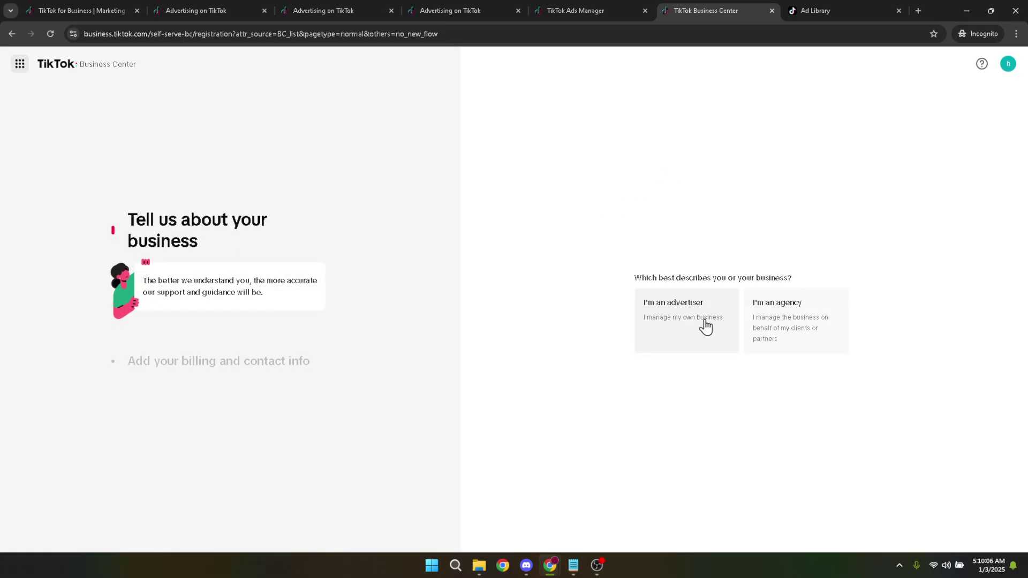
Step: Describe the business as an advertiser and set its country or region to Philippines
{"action": "left_click", "coordinate": [669, 314]}
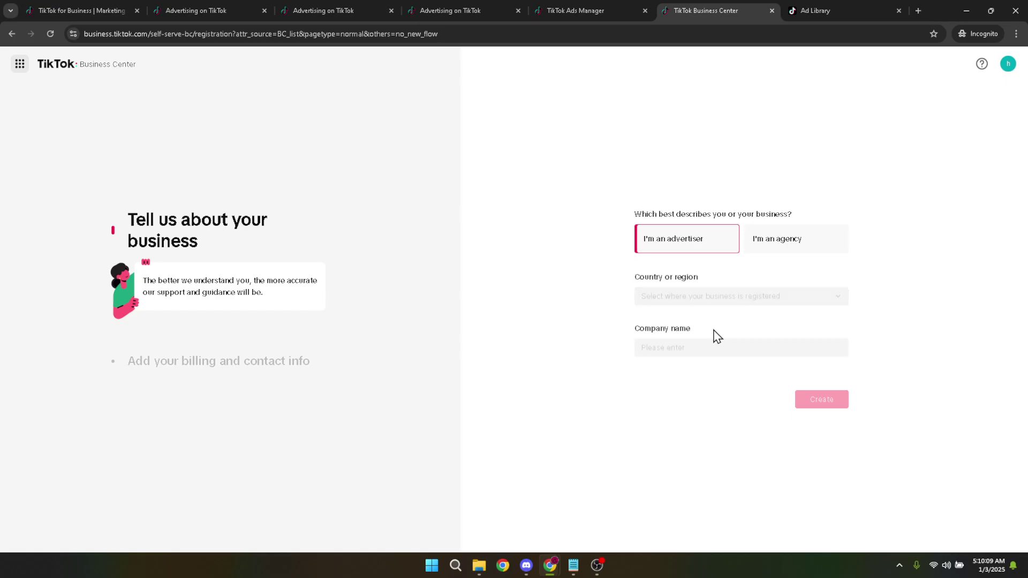
{"action": "left_click", "coordinate": [701, 298]}
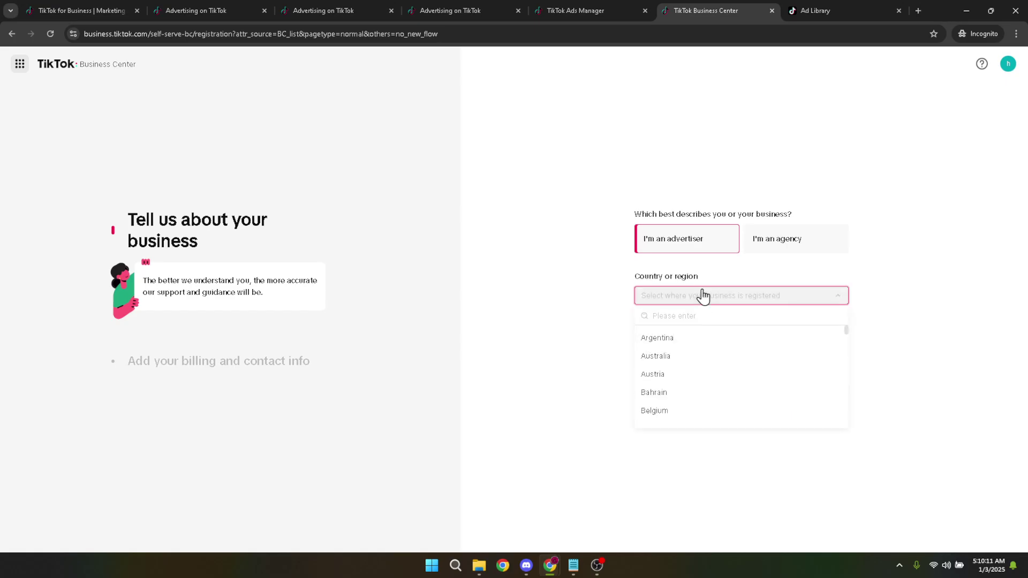
{"action": "left_click", "coordinate": [711, 302]}
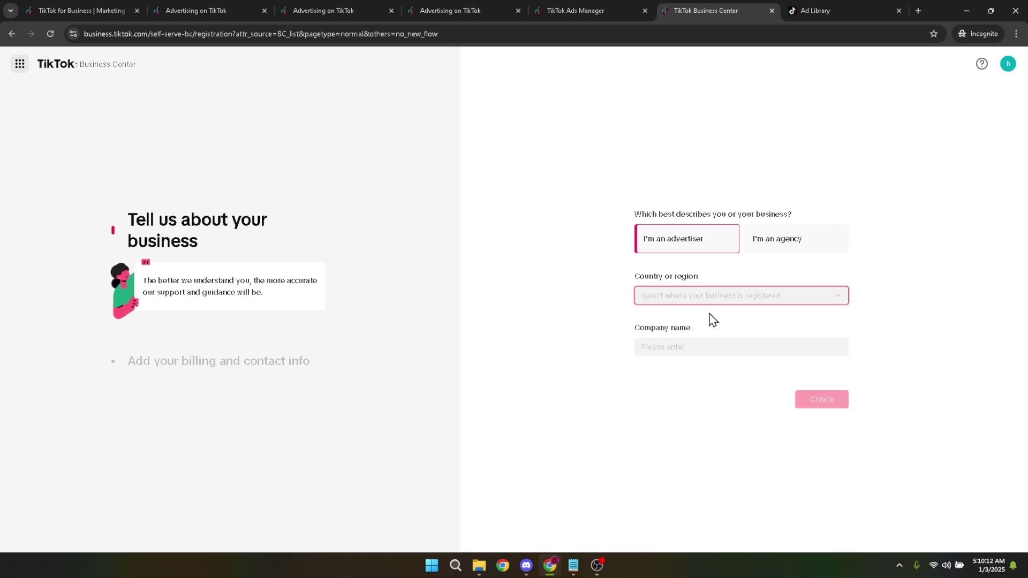
{"action": "left_click", "coordinate": [711, 301]}
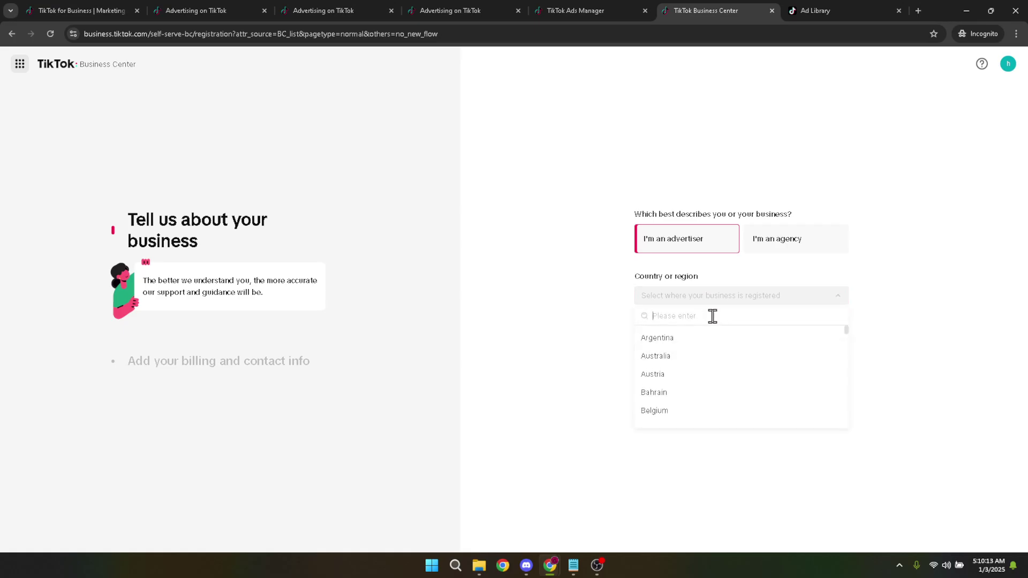
{"action": "type", "text": "ph"}
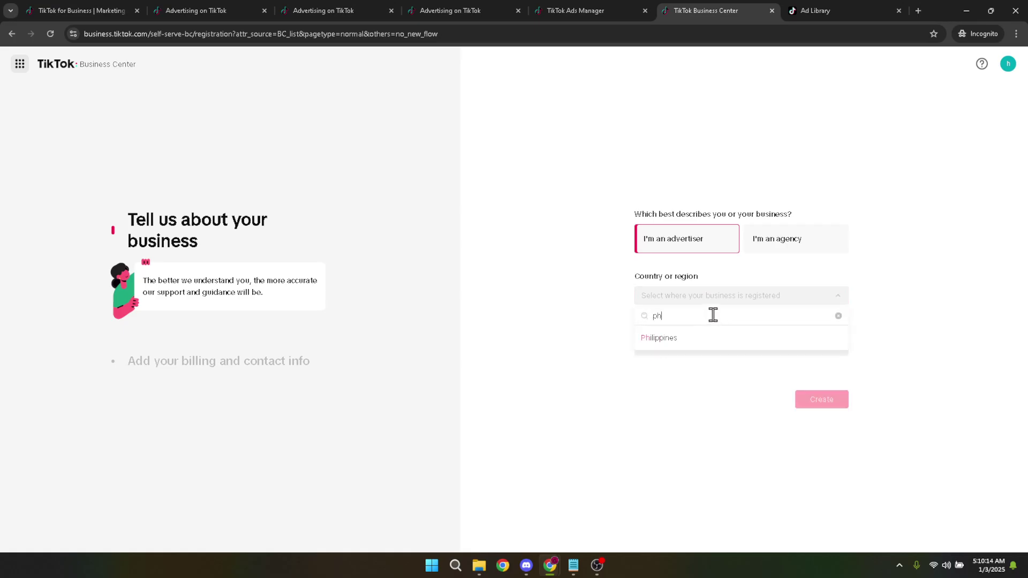
{"action": "left_click", "coordinate": [690, 337]}
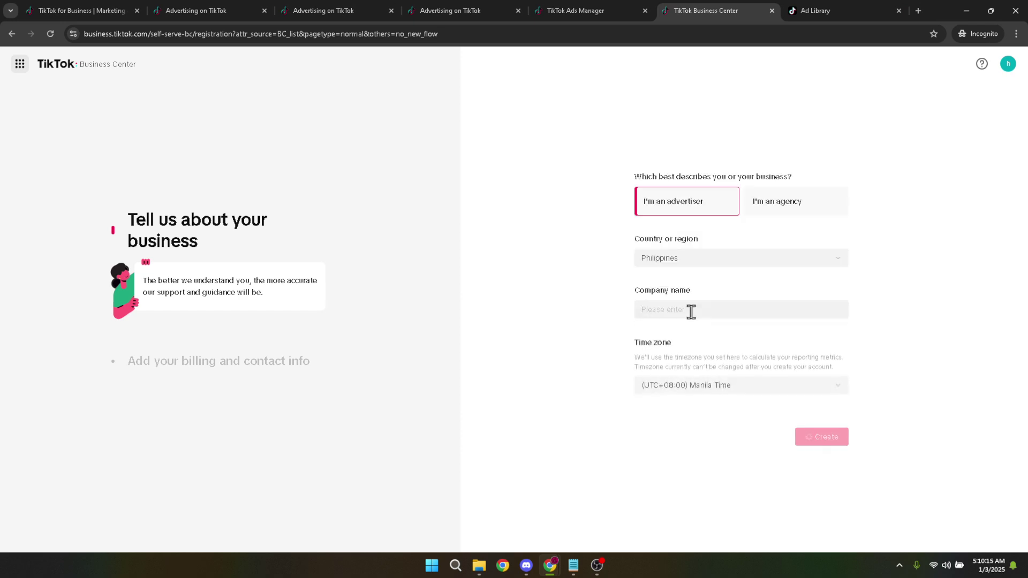
Step: Enter HEC Media 2 as the company name and keep the prefilled Business Center name
{"action": "left_click", "coordinate": [689, 309]}
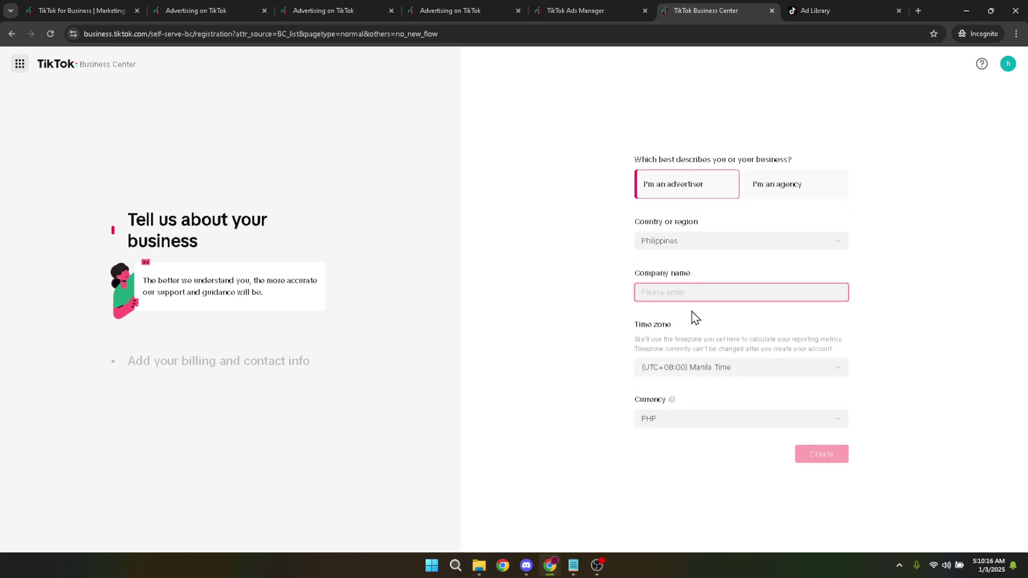
{"action": "type", "text": "HEC "}
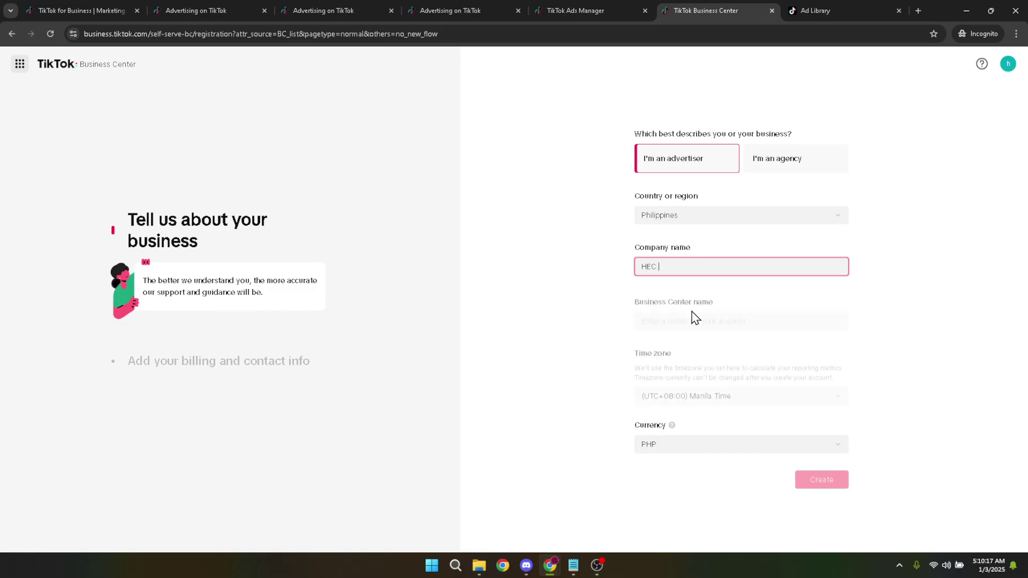
{"action": "type", "text": "Media 2"}
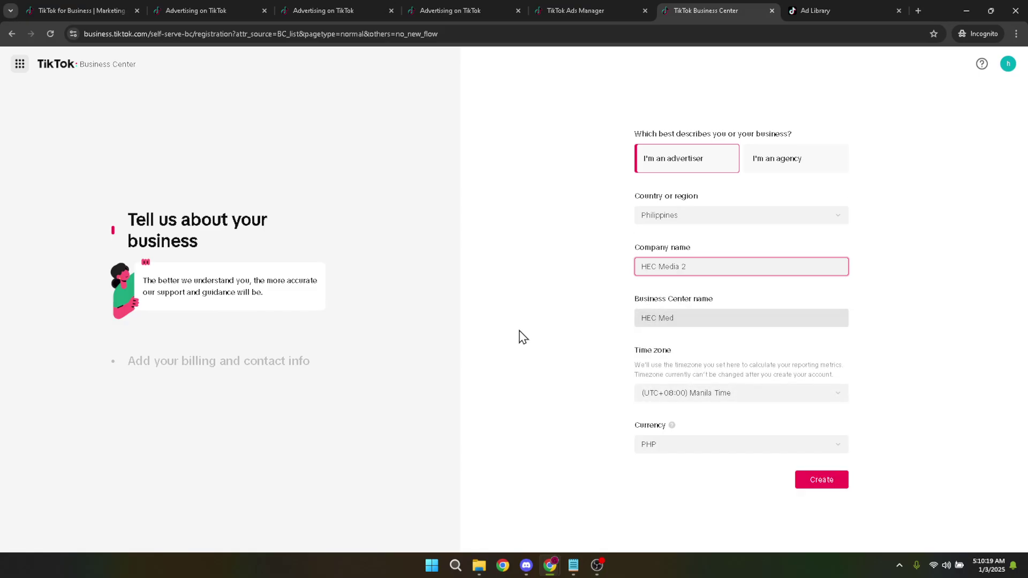
{"action": "left_click", "coordinate": [697, 318]}
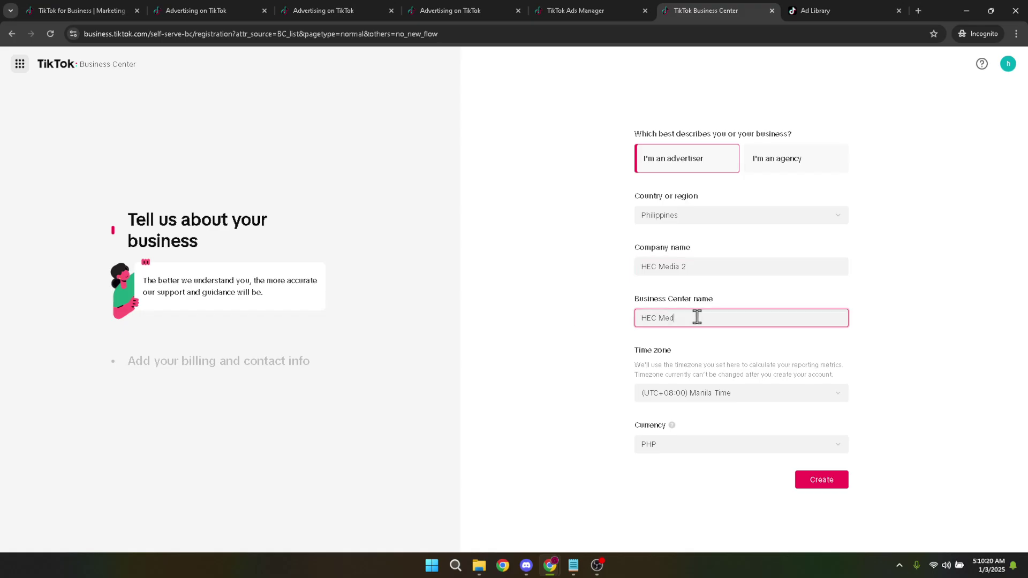
{"action": "left_click", "coordinate": [594, 348]}
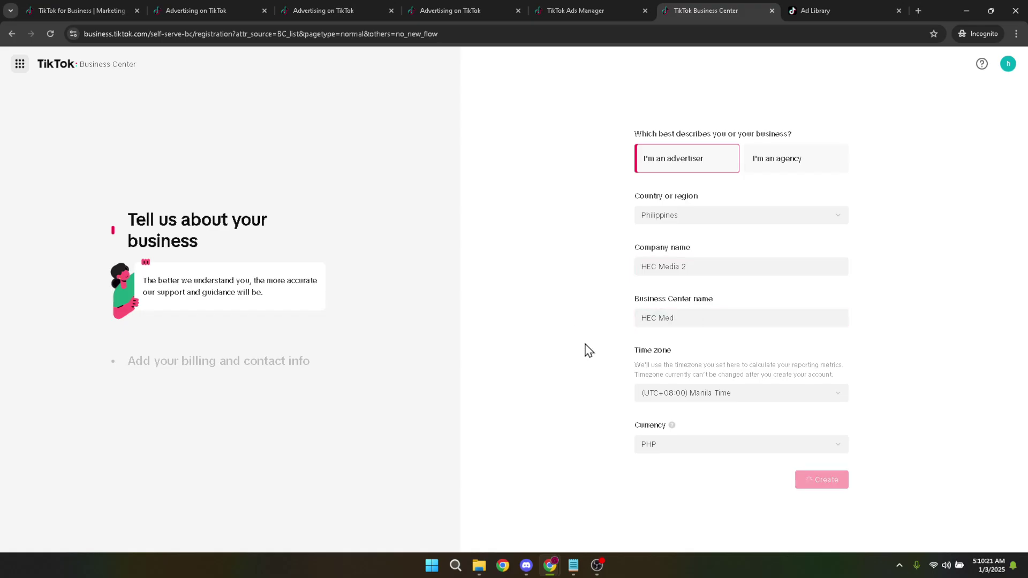
Step: Keep Manila Time as the time zone and set the account currency to USD
{"action": "left_click", "coordinate": [741, 396]}
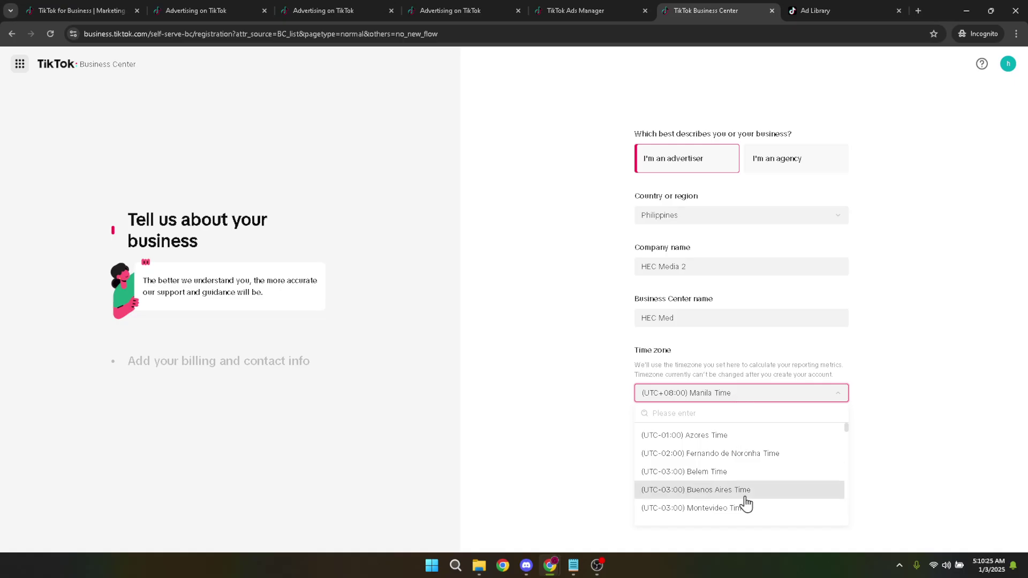
{"action": "left_click", "coordinate": [734, 397]}
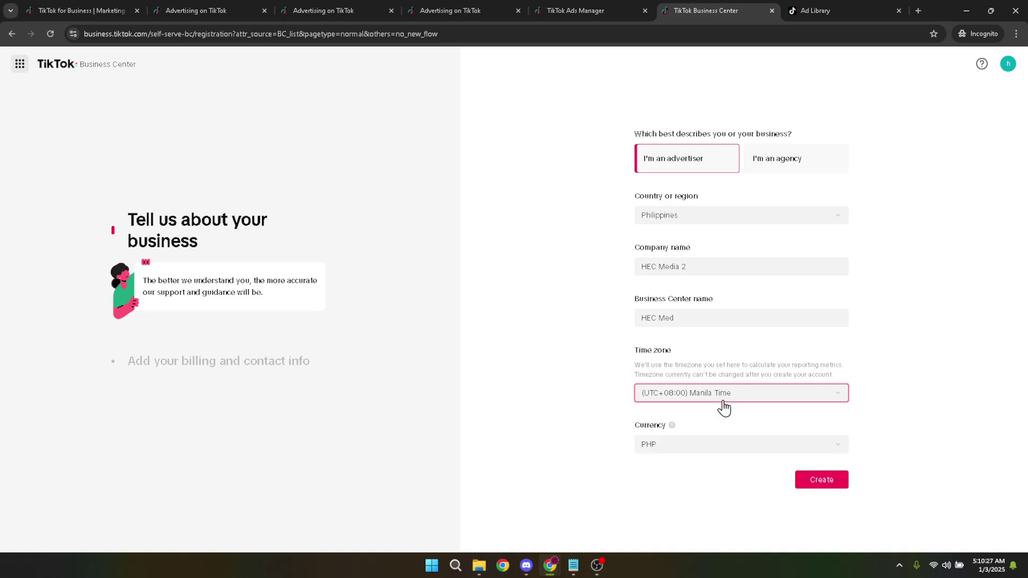
{"action": "left_click", "coordinate": [665, 443]}
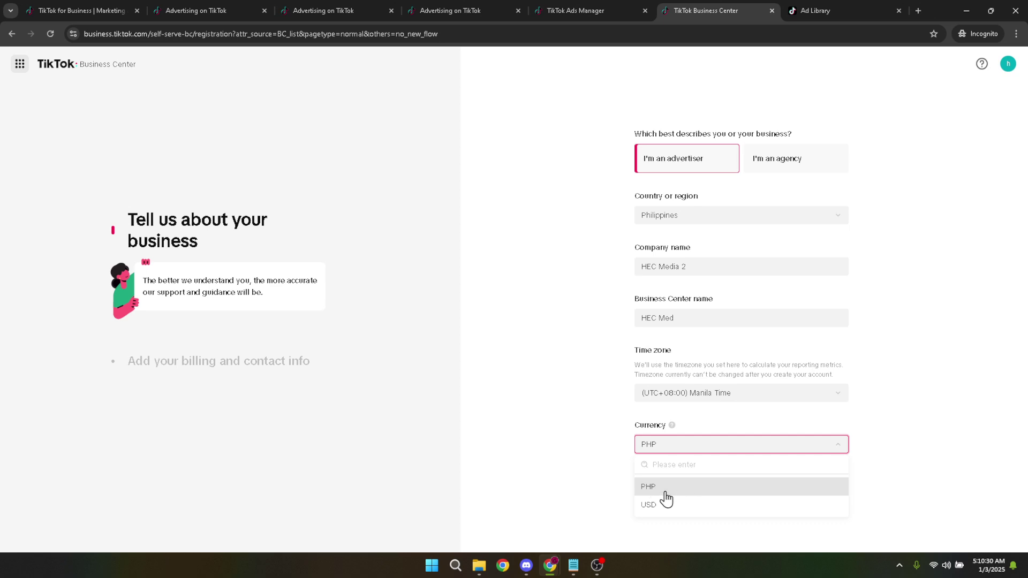
{"action": "left_click", "coordinate": [646, 505]}
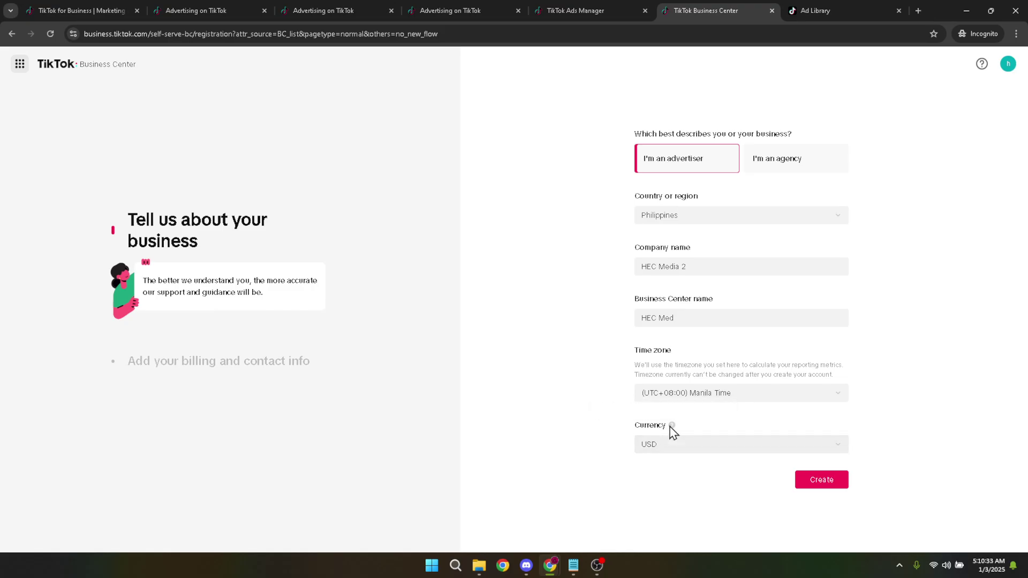
Step: Create the Business Center, postpone 2-step verification and check the account balance currency on the overview
{"action": "left_click", "coordinate": [820, 489]}
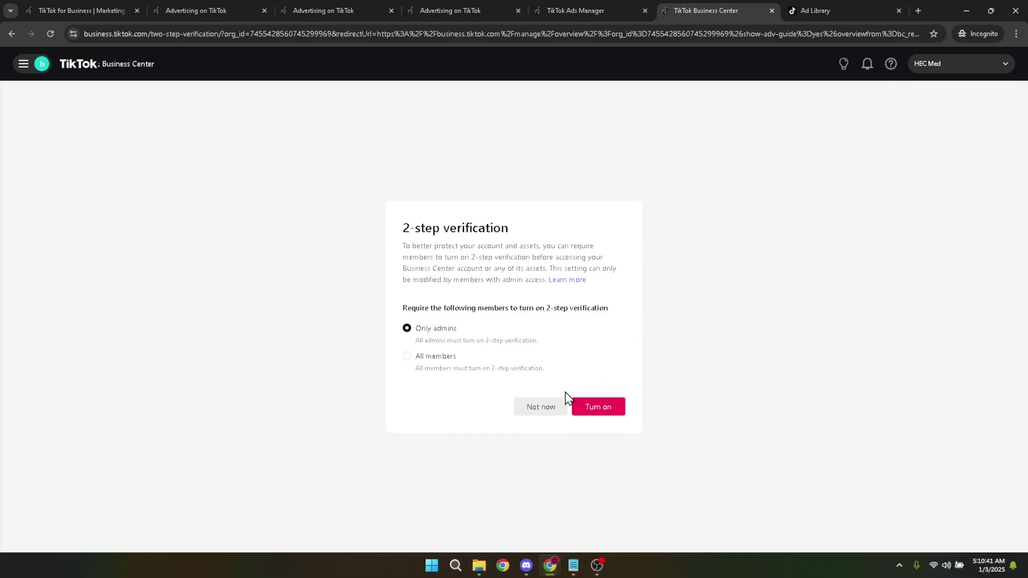
{"action": "left_click", "coordinate": [546, 412]}
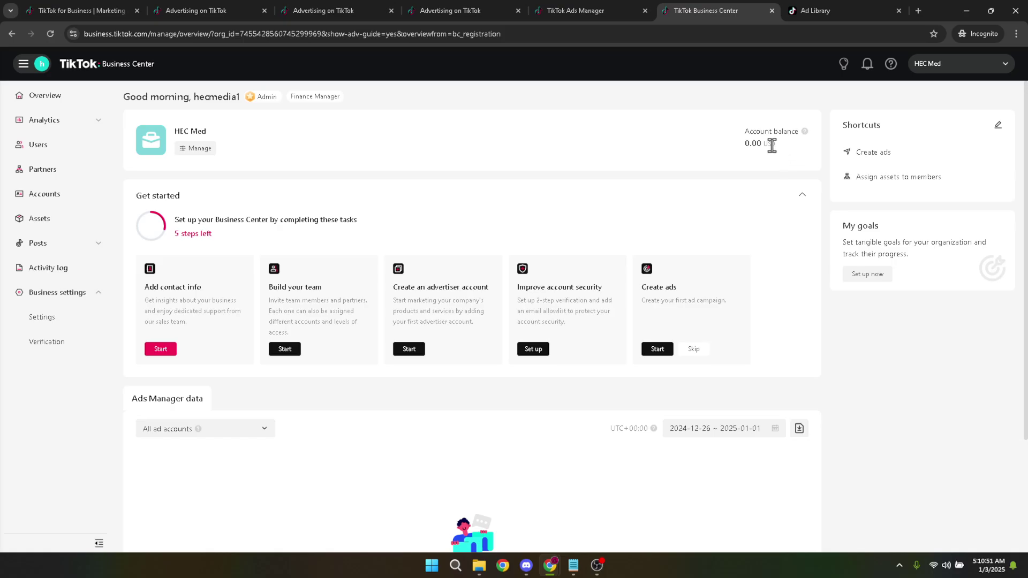
{"action": "left_click_drag", "start_coordinate": [777, 147], "coordinate": [771, 146]}
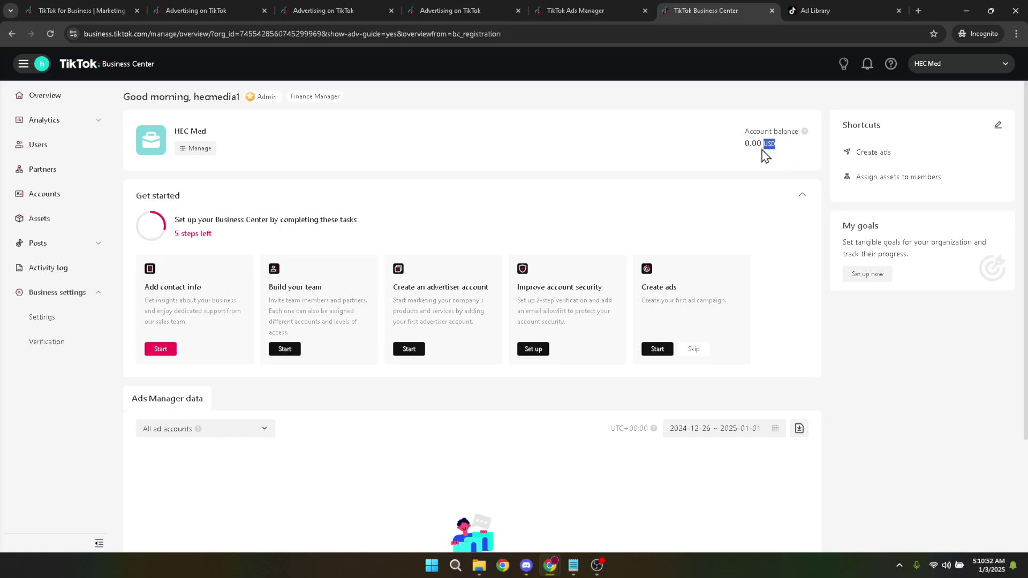